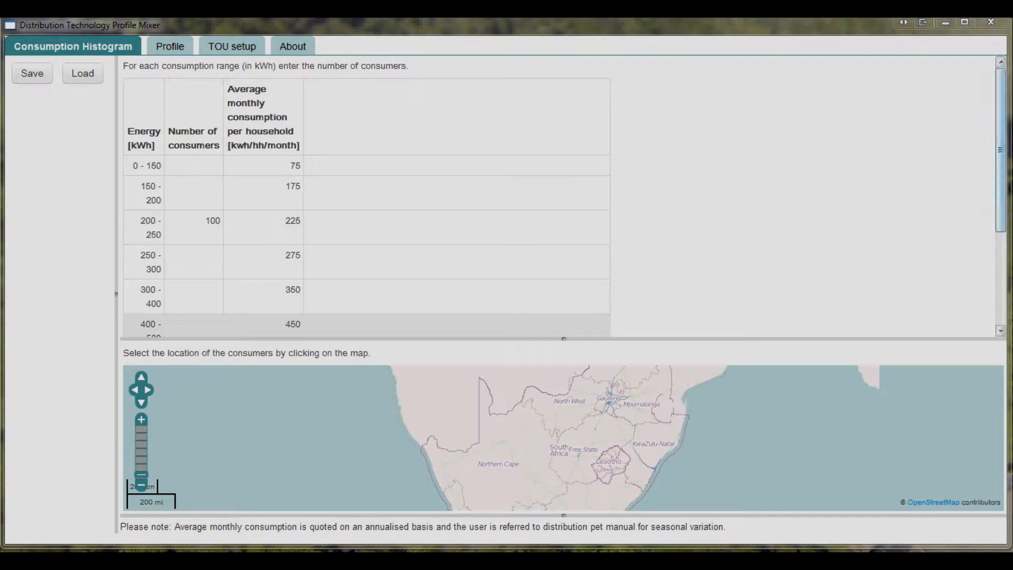
Step: Look through the consumption ranges in the table and enlarge the map area below it
left_click_drag(1001, 166, 1002, 274)
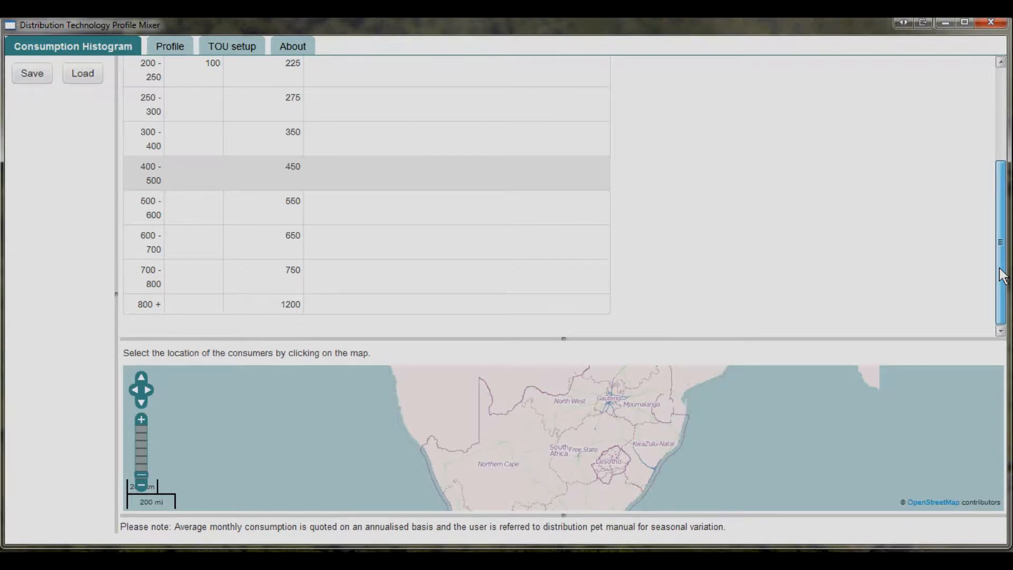
left_click_drag(999, 253, 995, 100)
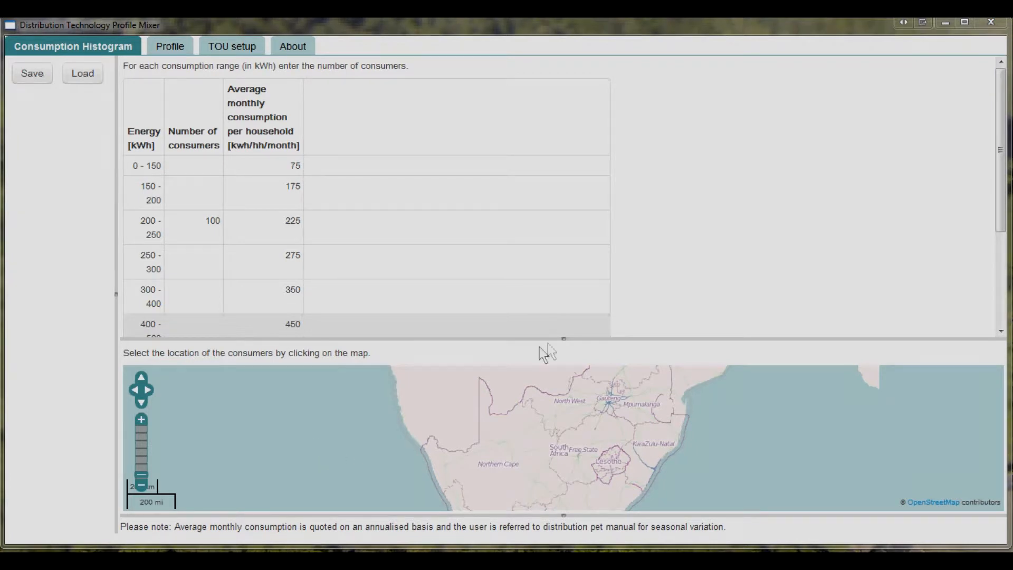
left_click_drag(552, 335, 556, 283)
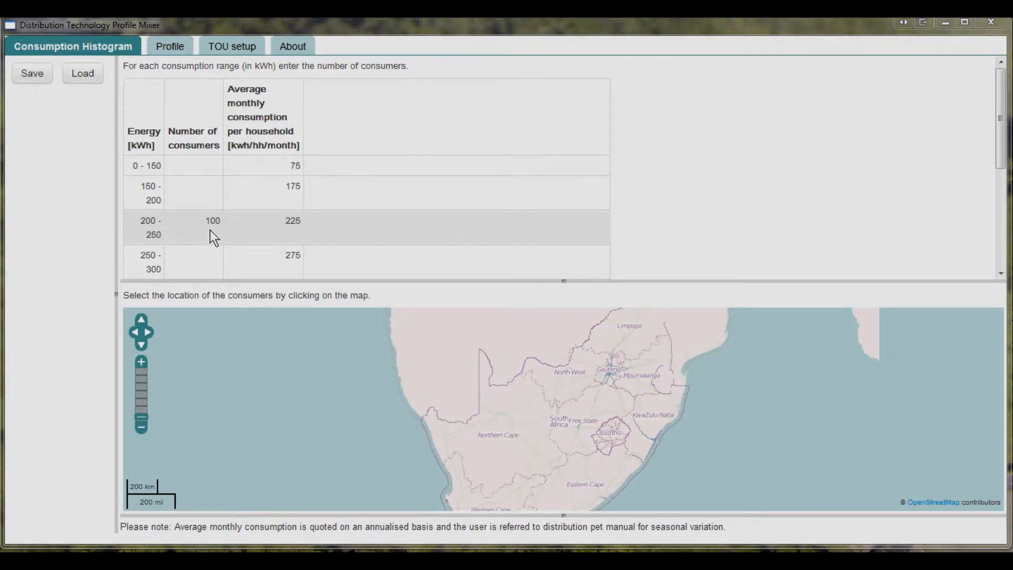
Step: Enter 50 consumers for the 250-300 kWh range and 50 consumers for the 500-600 kWh range
double_click(208, 258)
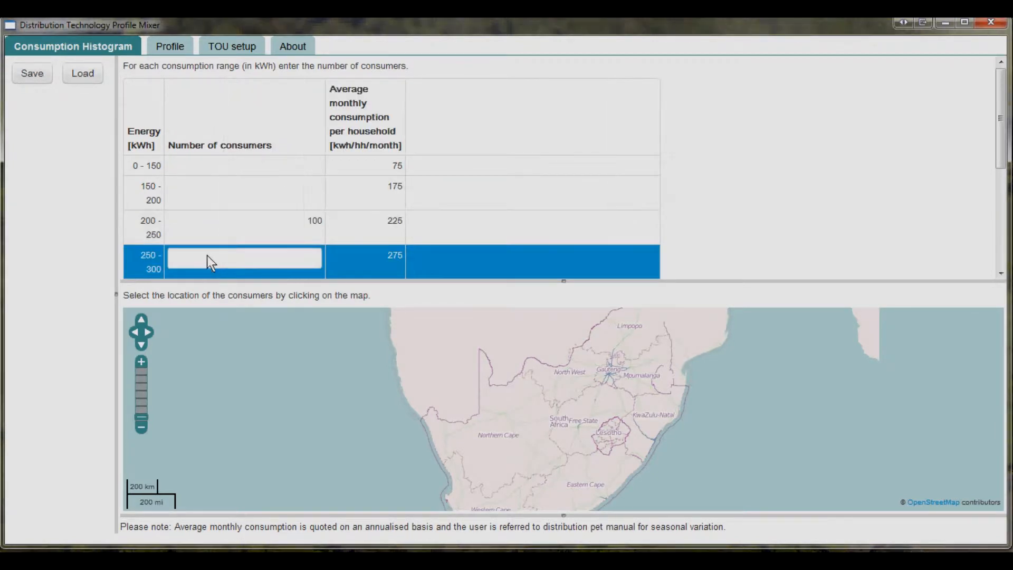
type("50")
left_click(431, 262)
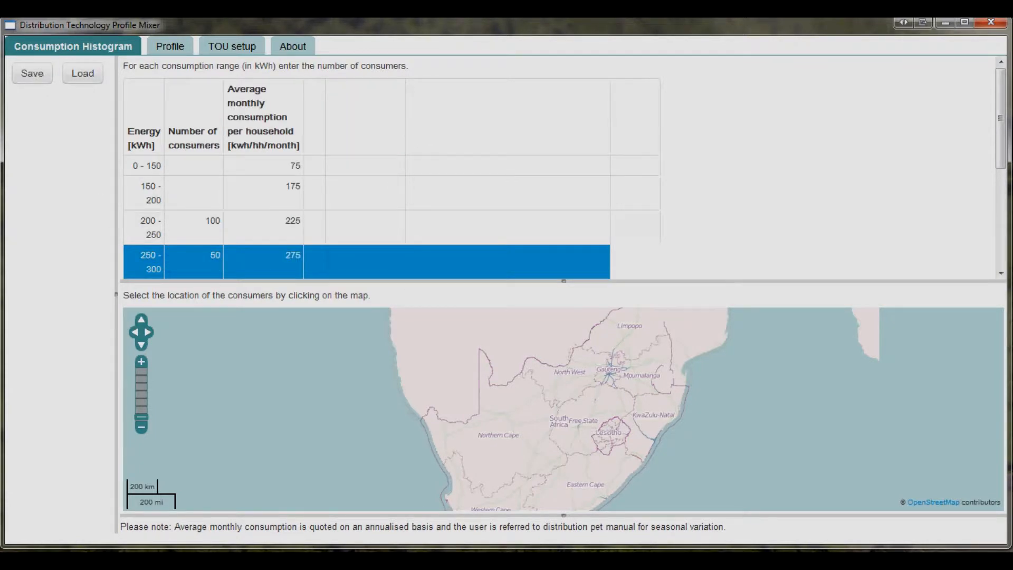
left_click(1000, 274)
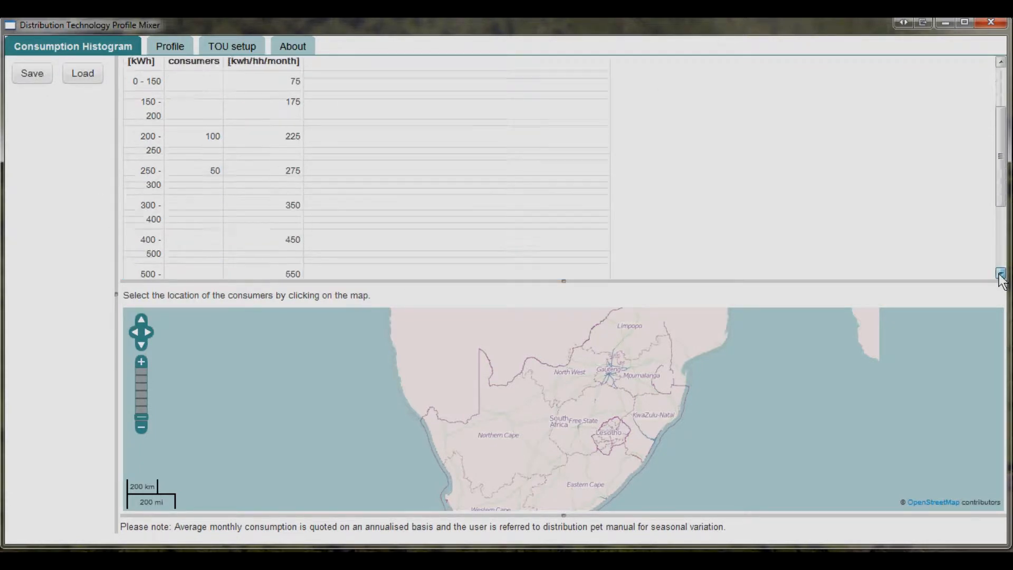
left_click(192, 254)
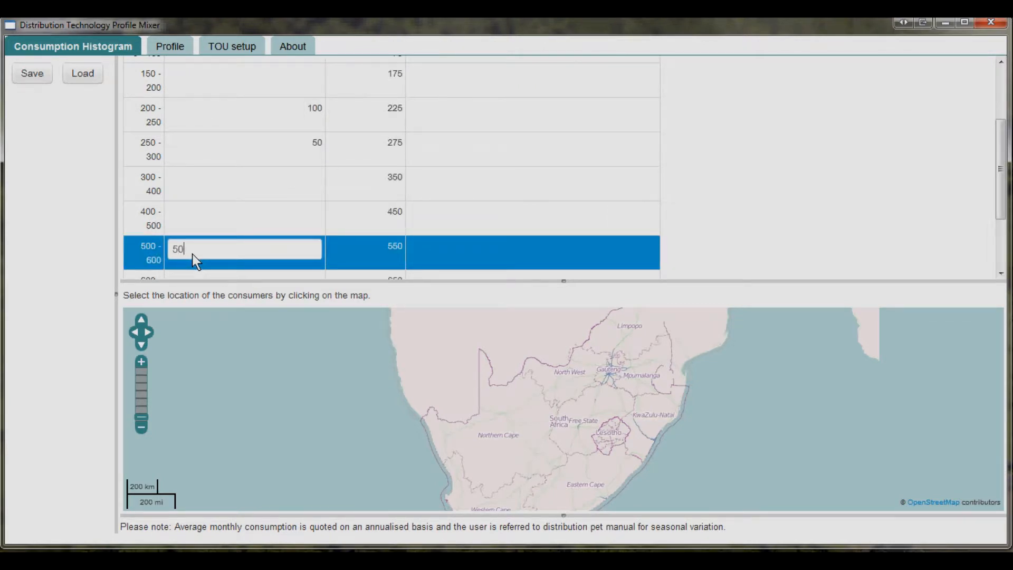
key("Return")
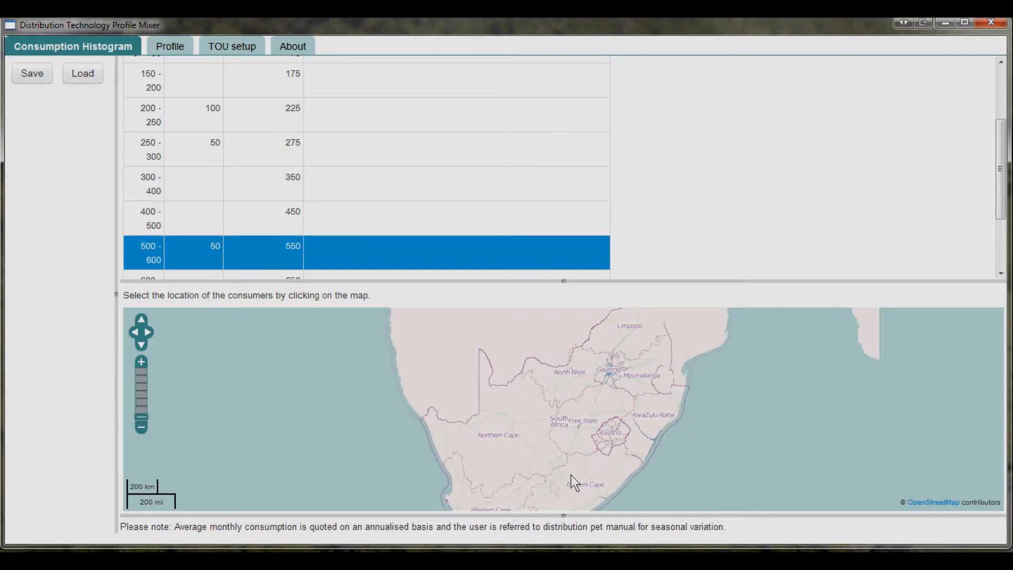
Step: Place the consumers' location just northeast of Cape Town and calculate the hourly profile for all day types and all months
left_click_drag(570, 474, 577, 424)
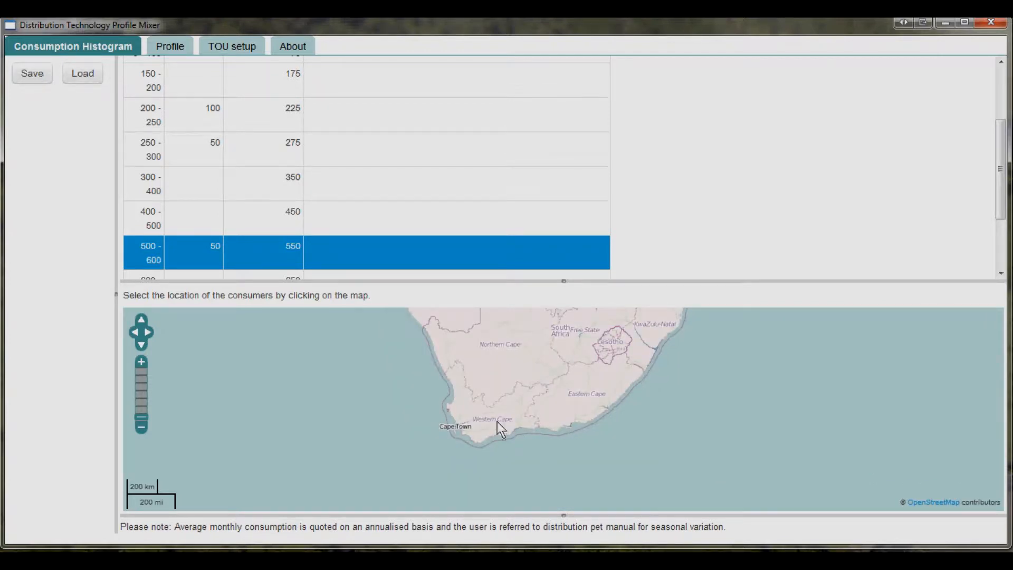
left_click(470, 413)
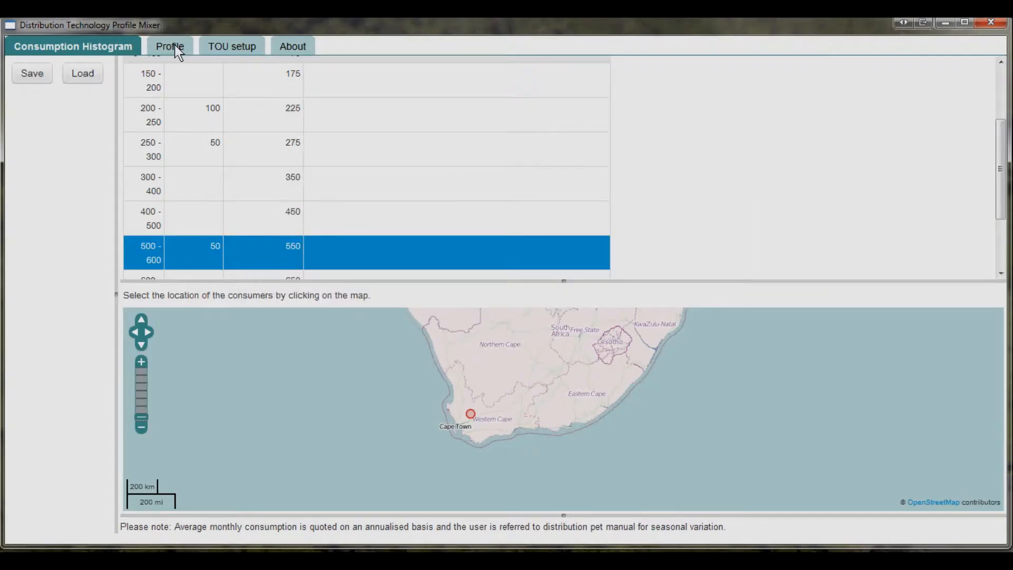
left_click(174, 45)
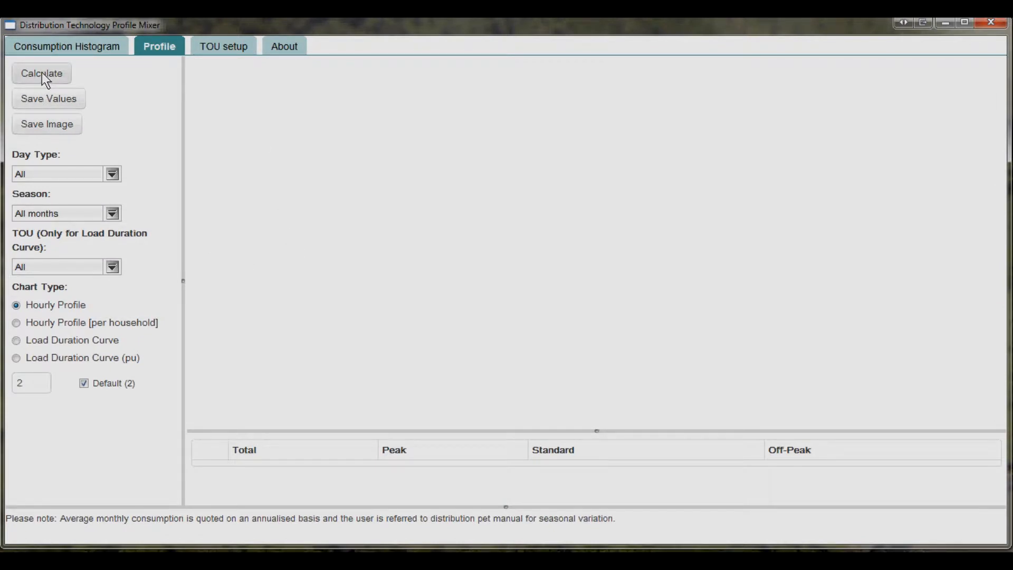
left_click(42, 72)
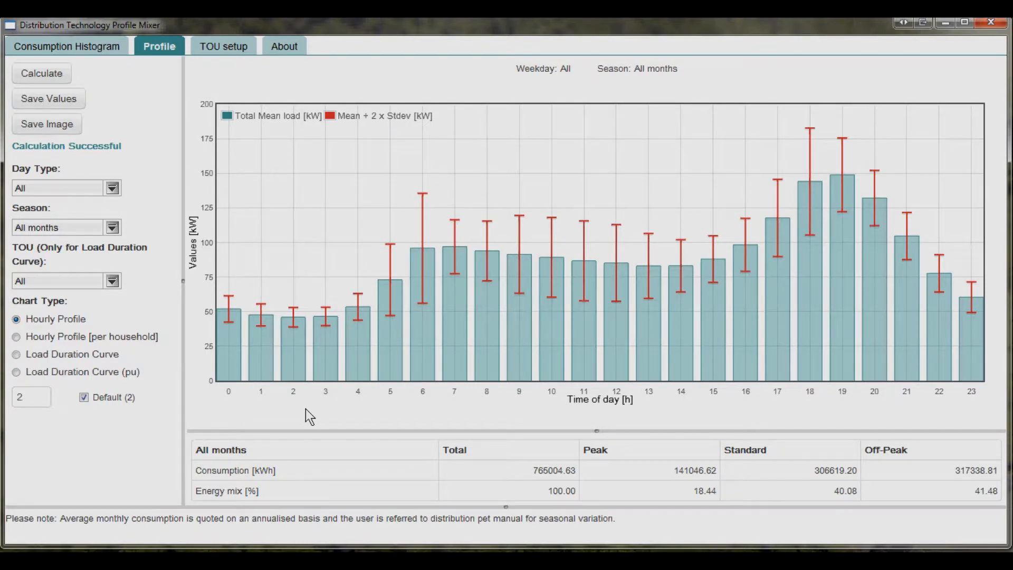
mouse_move(265, 337)
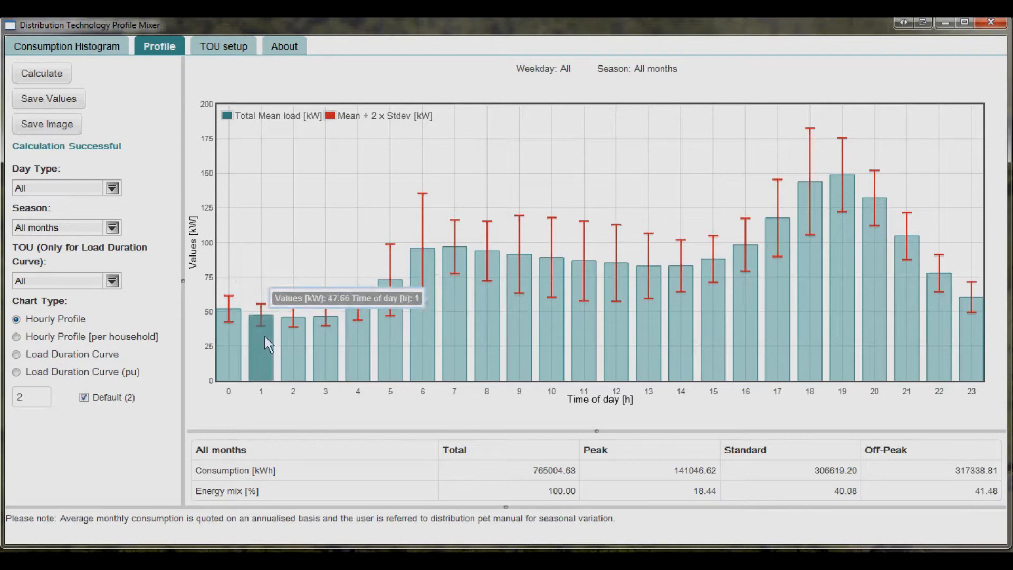
mouse_move(497, 271)
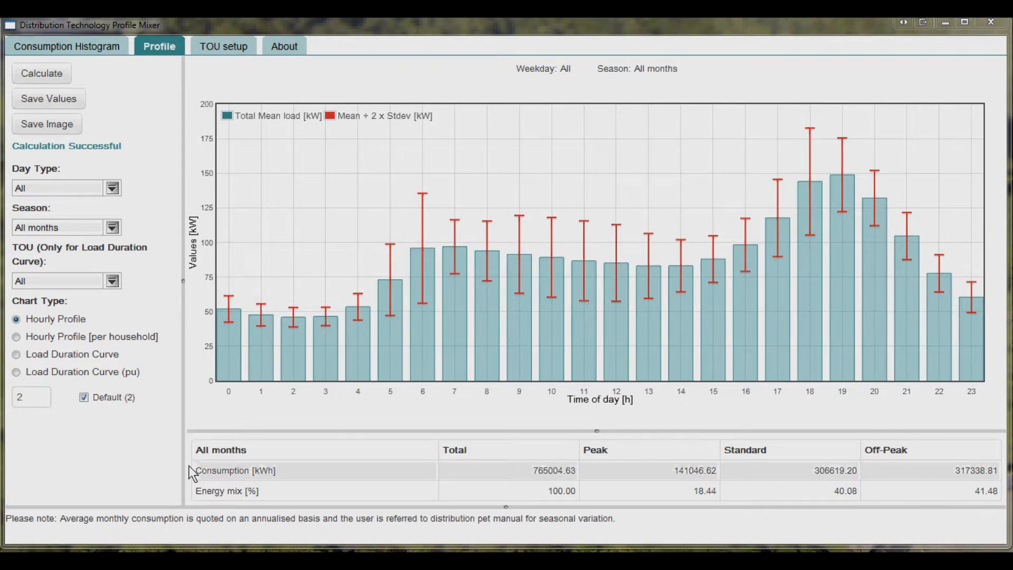
left_click_drag(189, 462, 1001, 504)
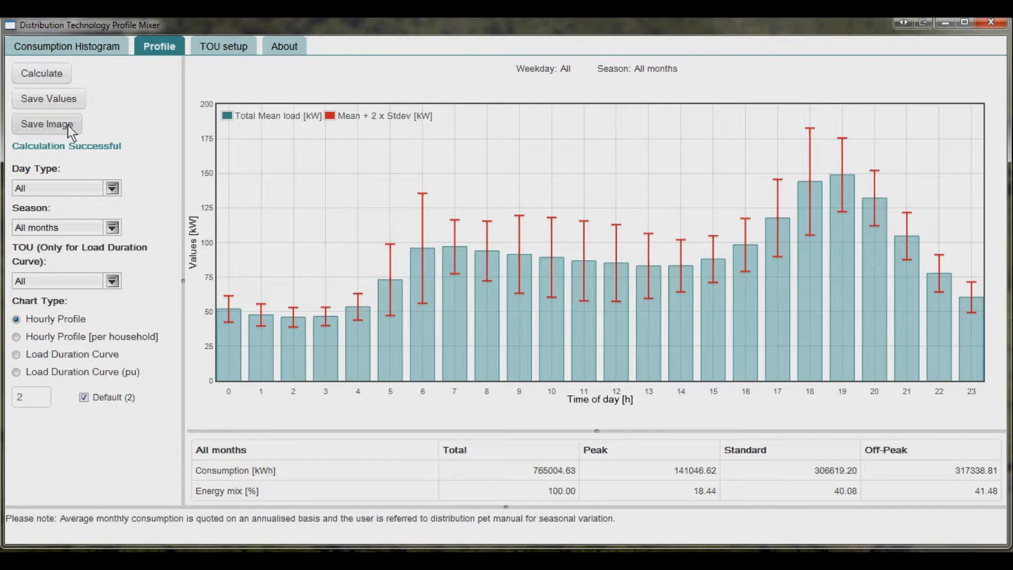
Step: Recalculate the load profile with the Hourly Profile [per household] chart type
left_click(16, 338)
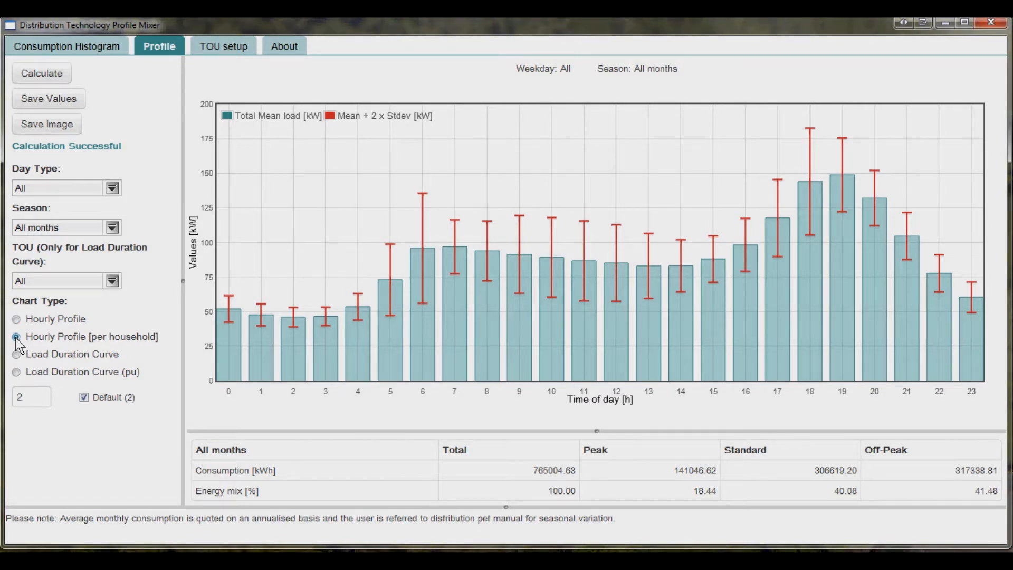
left_click(38, 80)
Step: Set the day type to Weekday and calculate the total hourly profile for all months
left_click(111, 189)
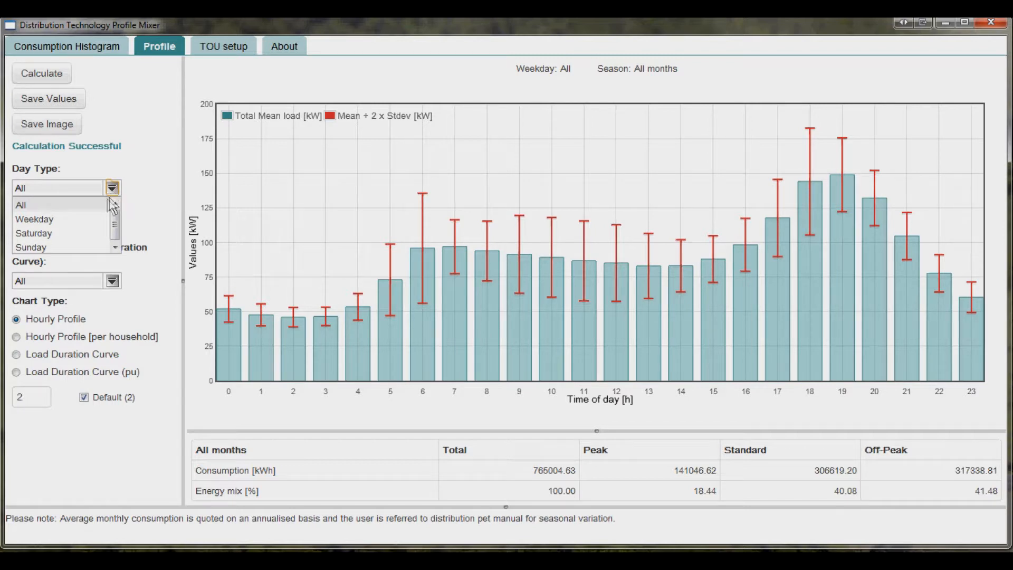
left_click(86, 218)
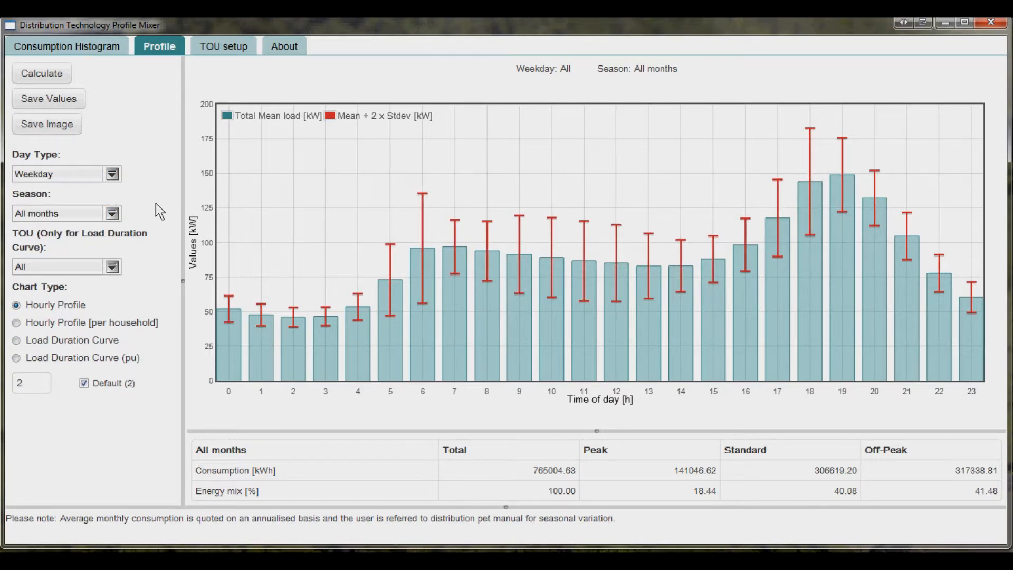
left_click(50, 72)
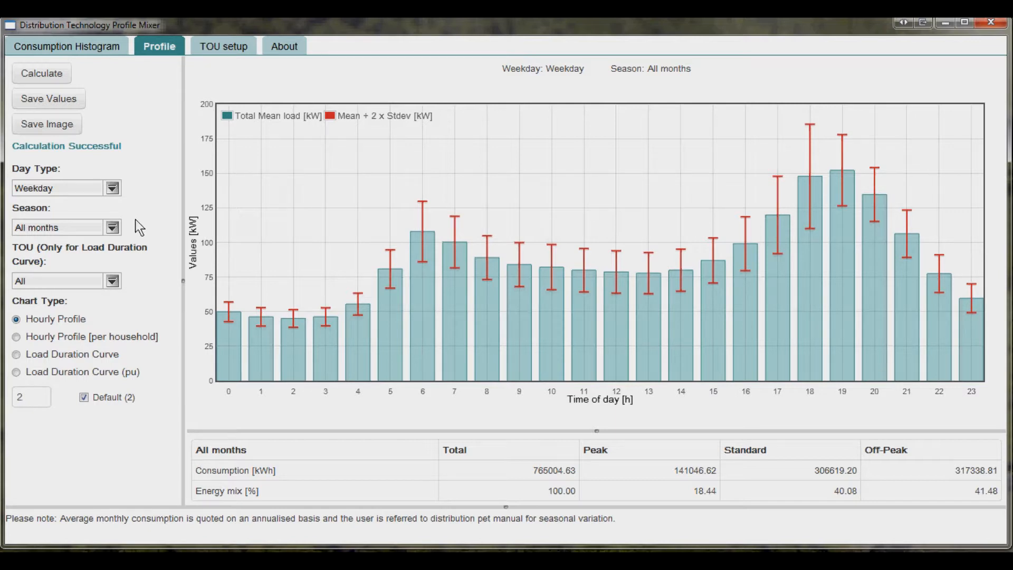
Step: Set the day type to Saturday, recalculate the hourly profile and inspect its evening peak
left_click(111, 189)
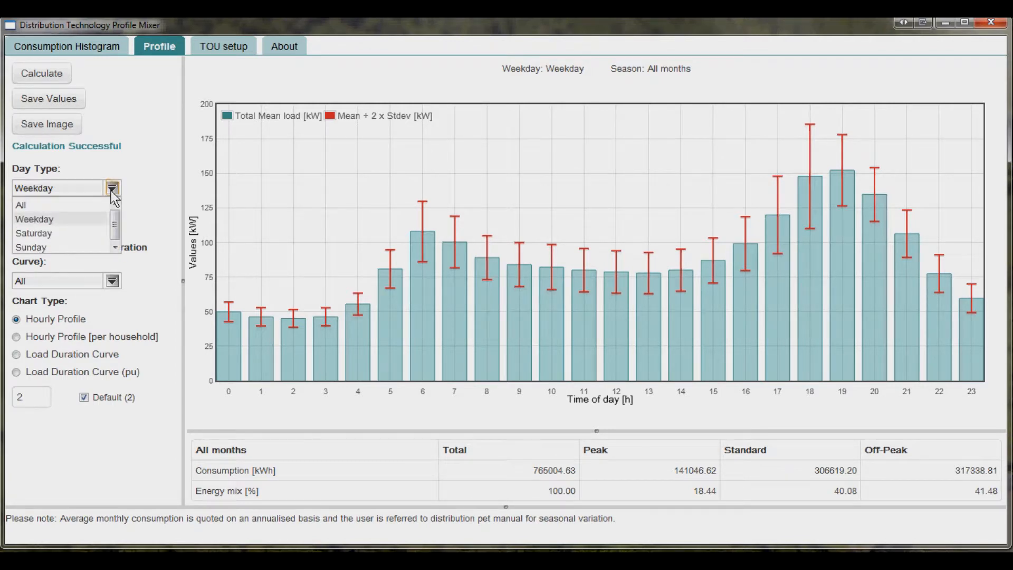
left_click(87, 234)
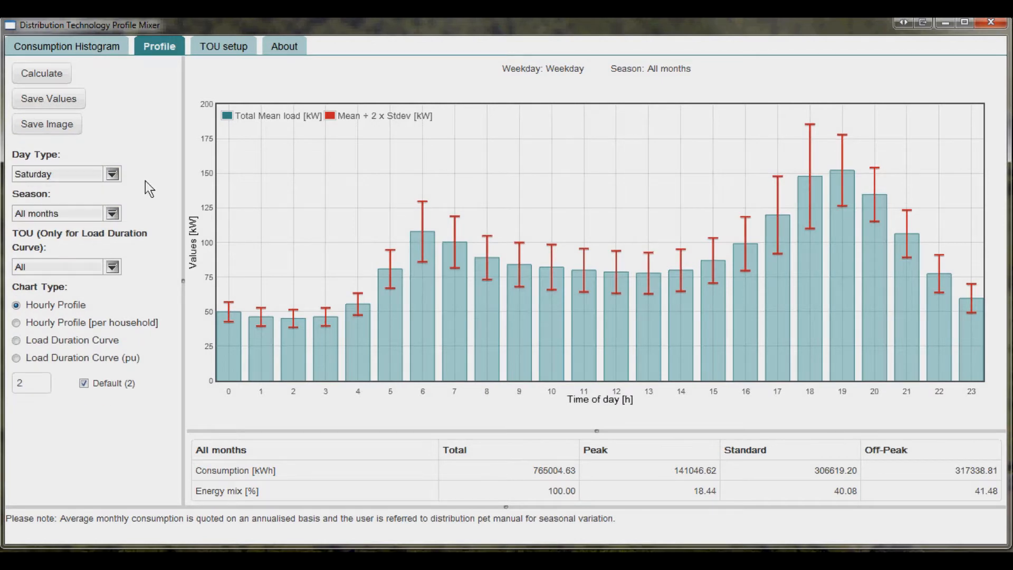
left_click(50, 76)
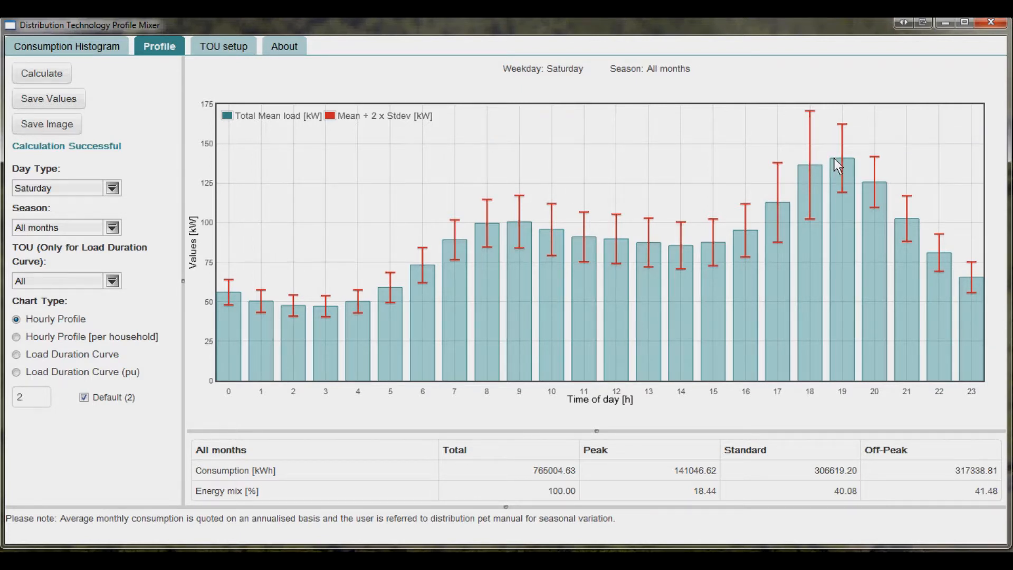
mouse_move(835, 165)
Step: Switch the day type back to Weekday, recalculate the hourly profile and inspect the 19:00 bar
left_click(112, 190)
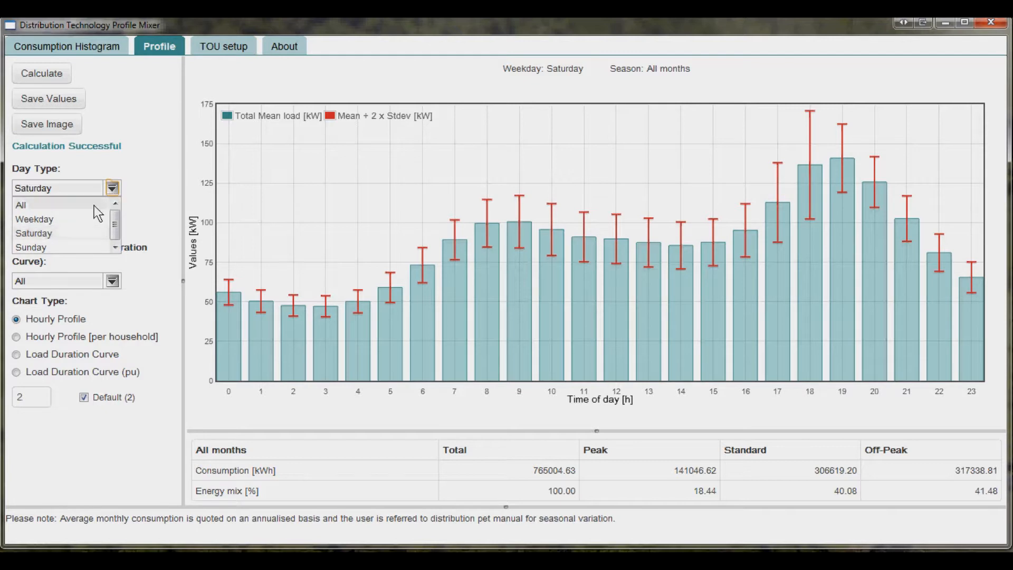
left_click(80, 218)
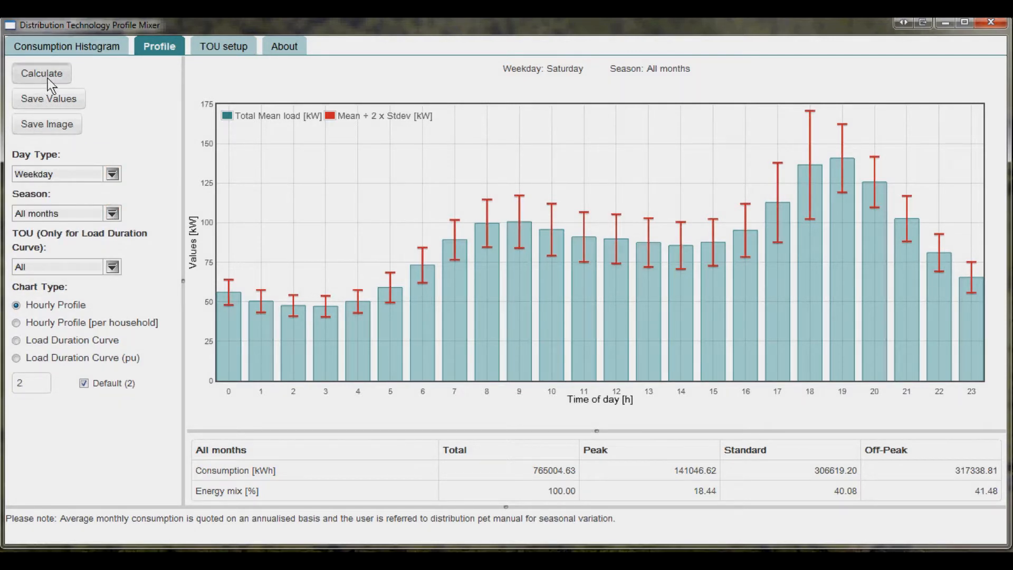
left_click(42, 74)
mouse_move(845, 174)
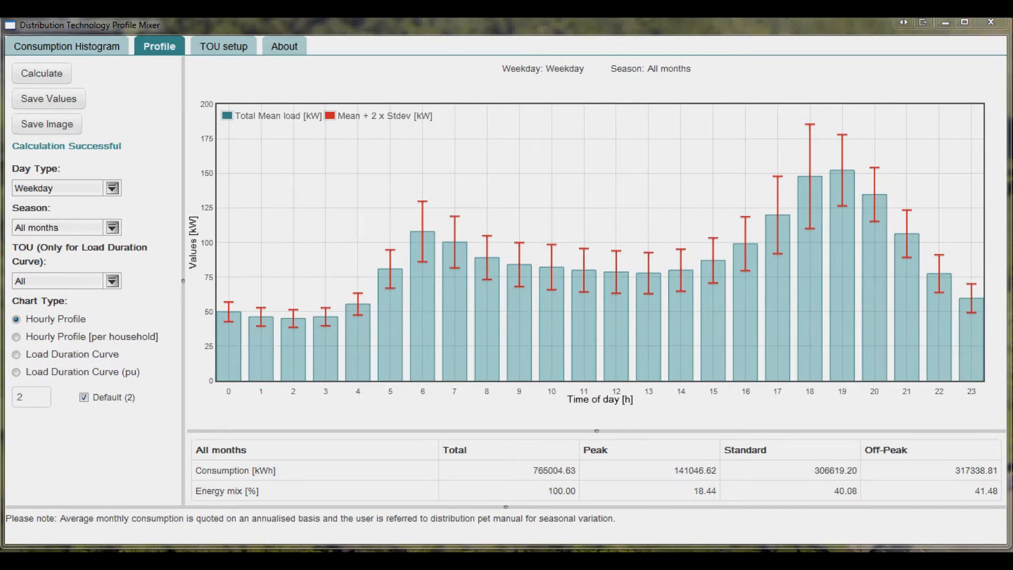
Step: Review the season options, choose All months and recalculate the weekday profile to check its evening peak
left_click(112, 228)
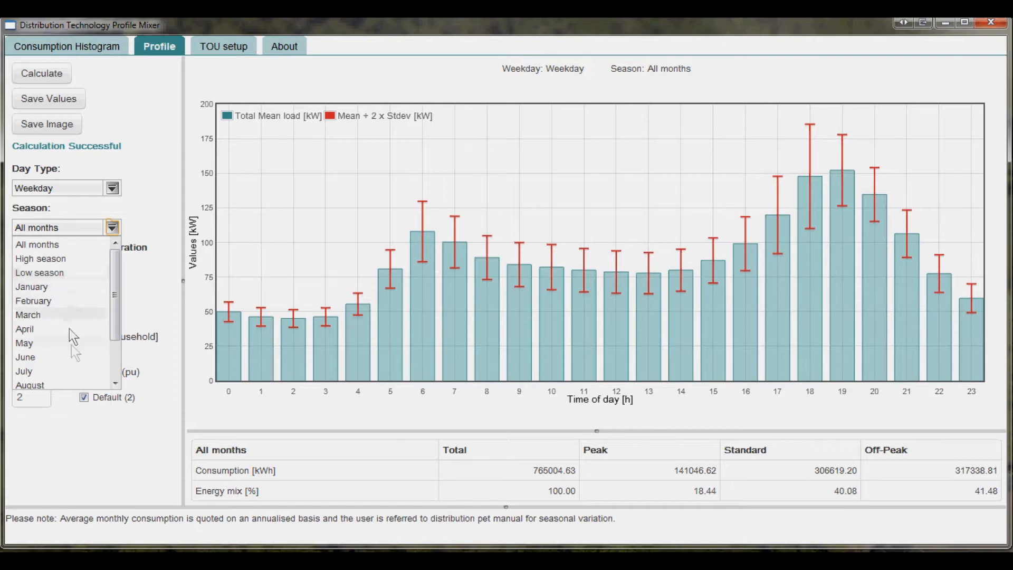
left_click_drag(113, 338, 113, 312)
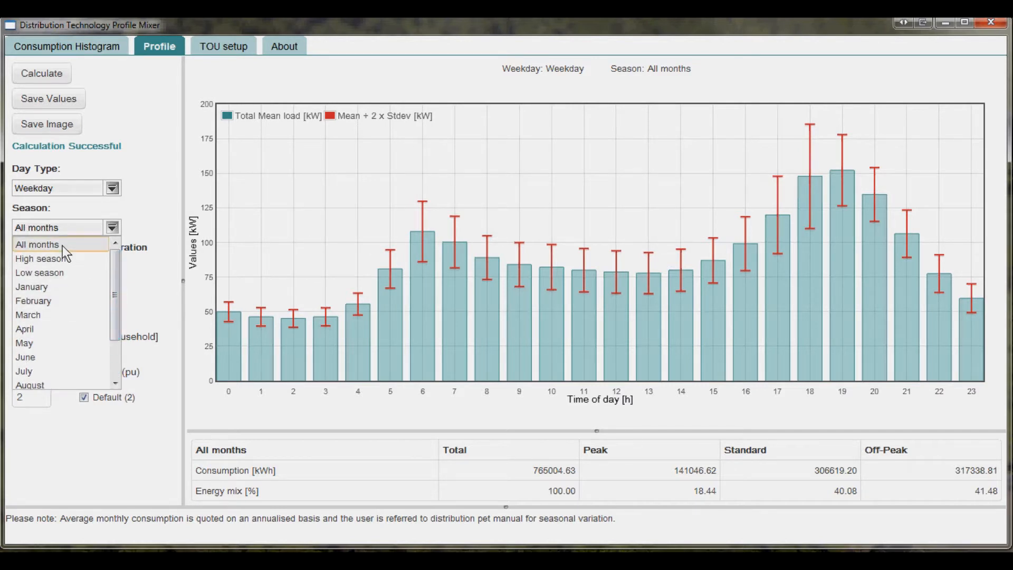
left_click(32, 245)
left_click(38, 73)
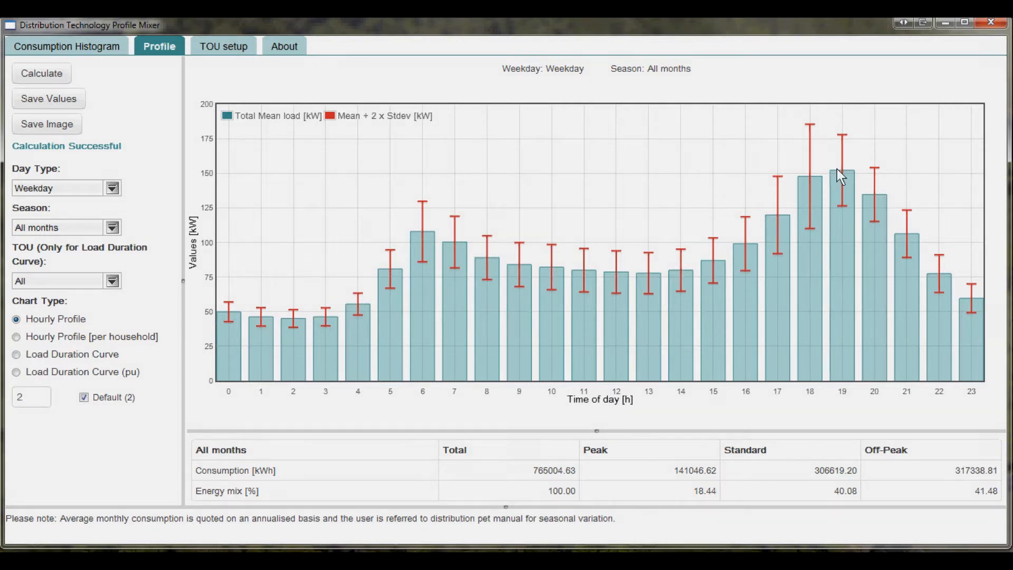
mouse_move(834, 171)
Step: Set the season to High season, recalculate the weekday profile and inspect the mean load at 18:00
left_click(113, 227)
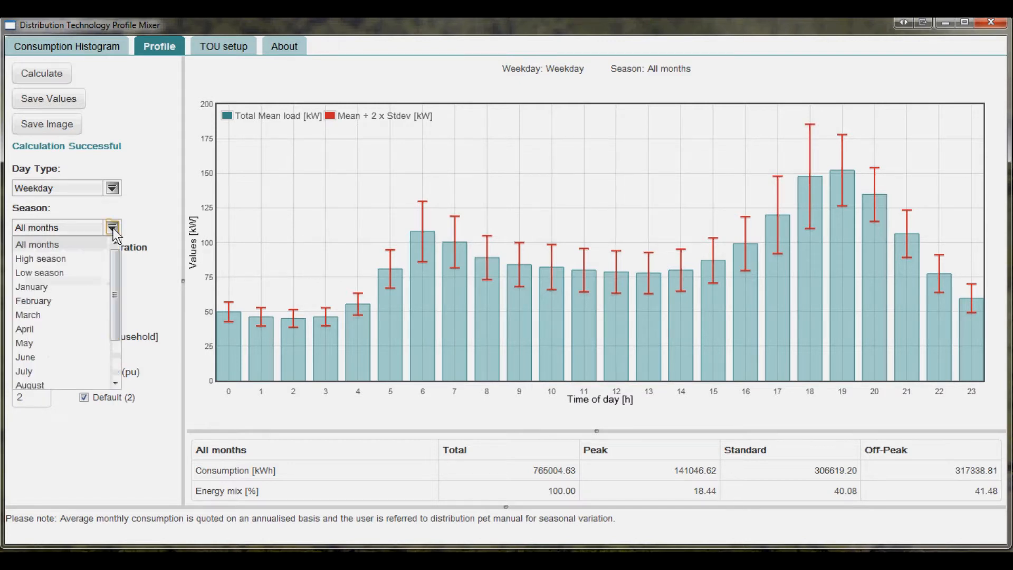
left_click(79, 260)
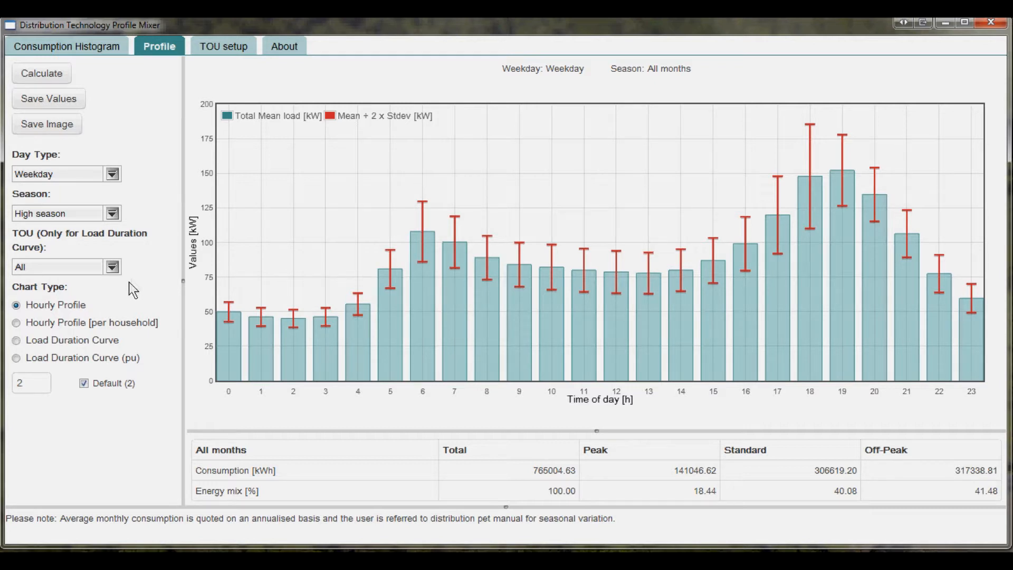
left_click(41, 75)
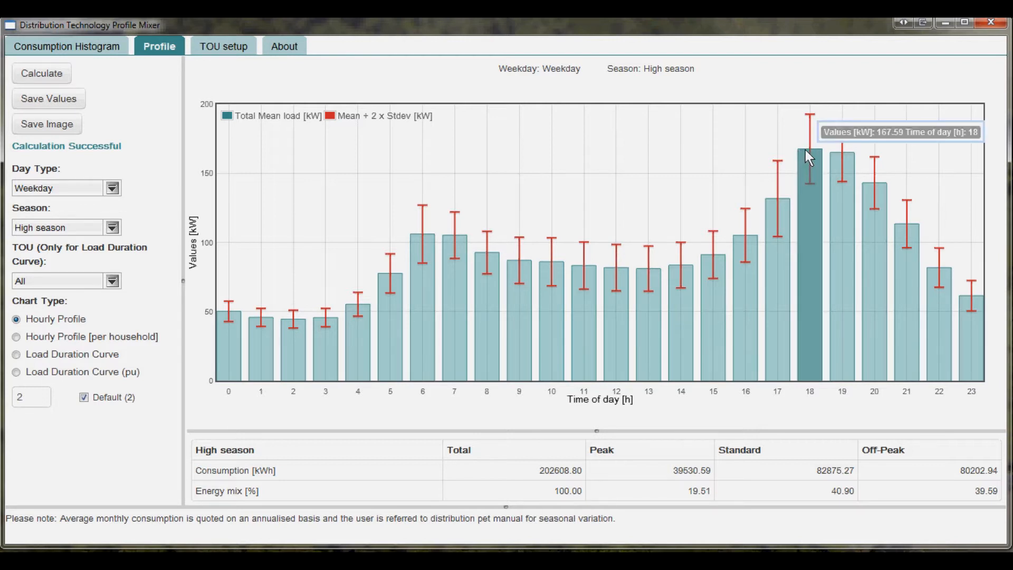
mouse_move(799, 154)
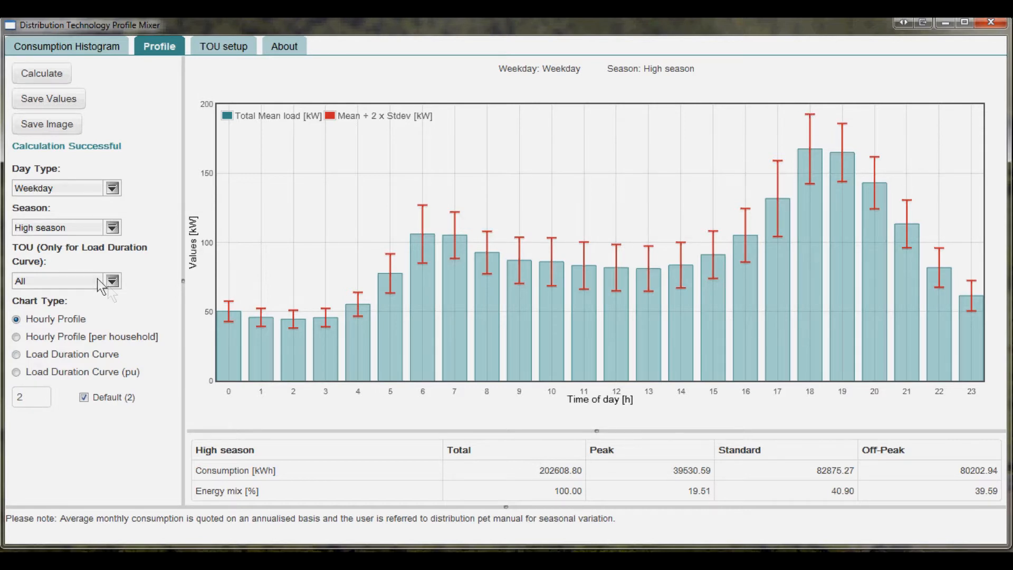
Step: Set the season to Low season and recalculate the weekday hourly profile
left_click(112, 228)
left_click(80, 273)
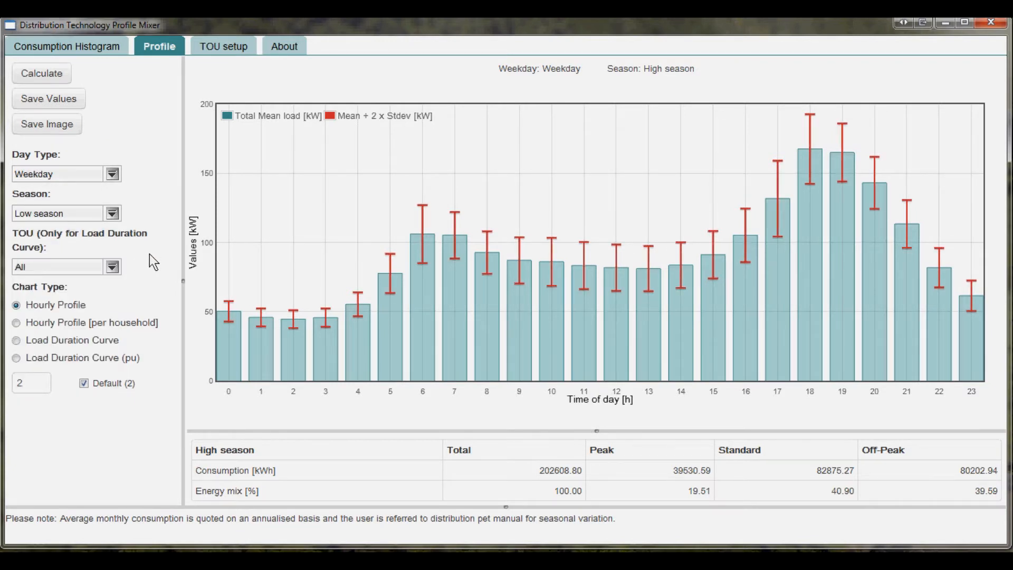
left_click(35, 74)
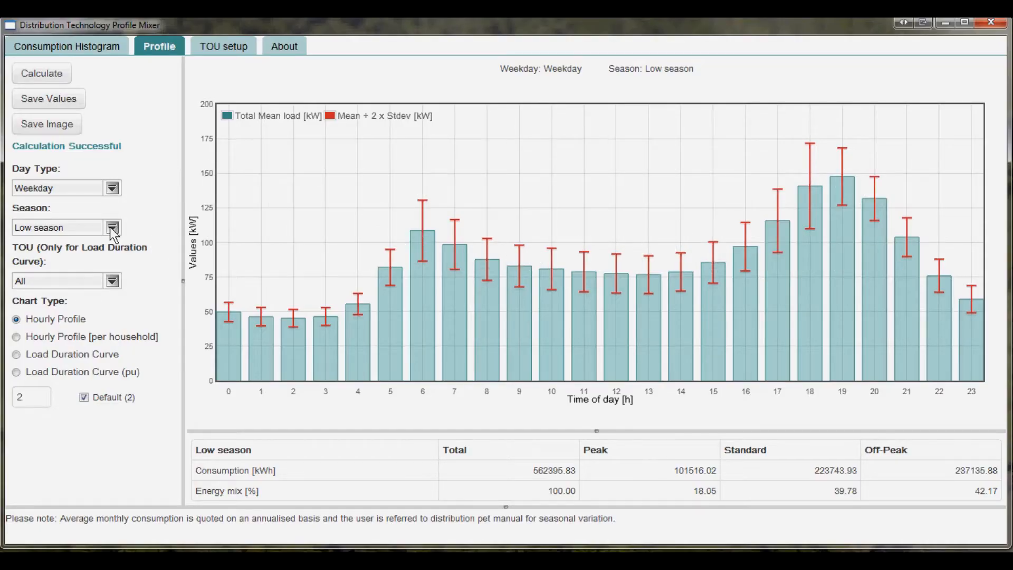
left_click(110, 228)
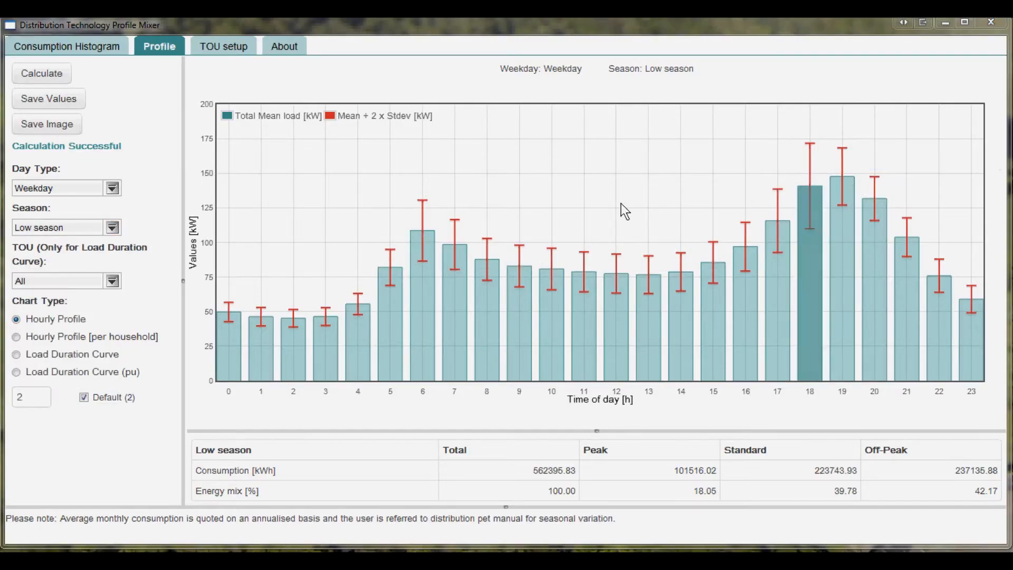
Step: Set the season to March, recalculate the weekday hourly profile and inspect the 19:00 bar
left_click(112, 227)
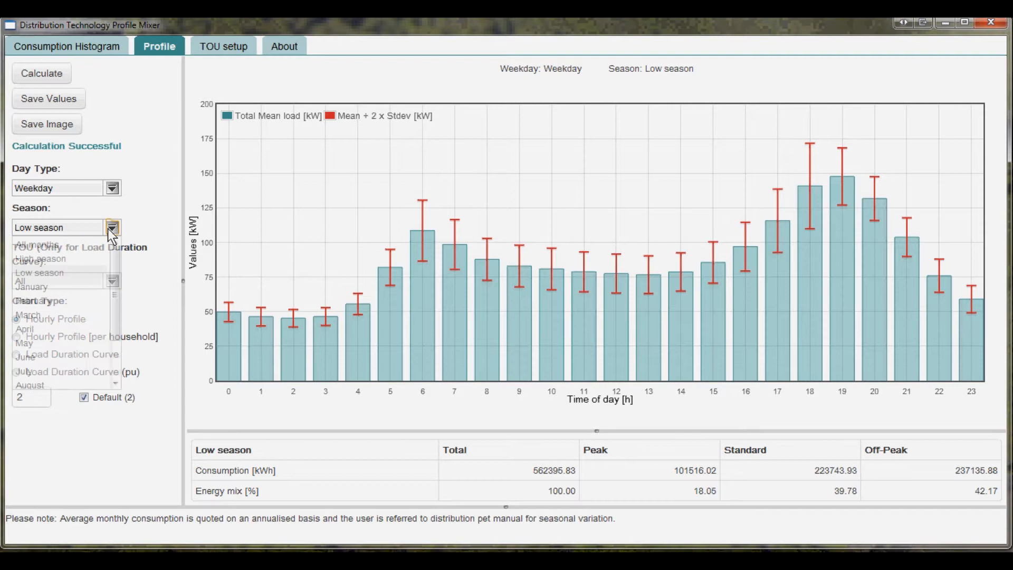
left_click(65, 316)
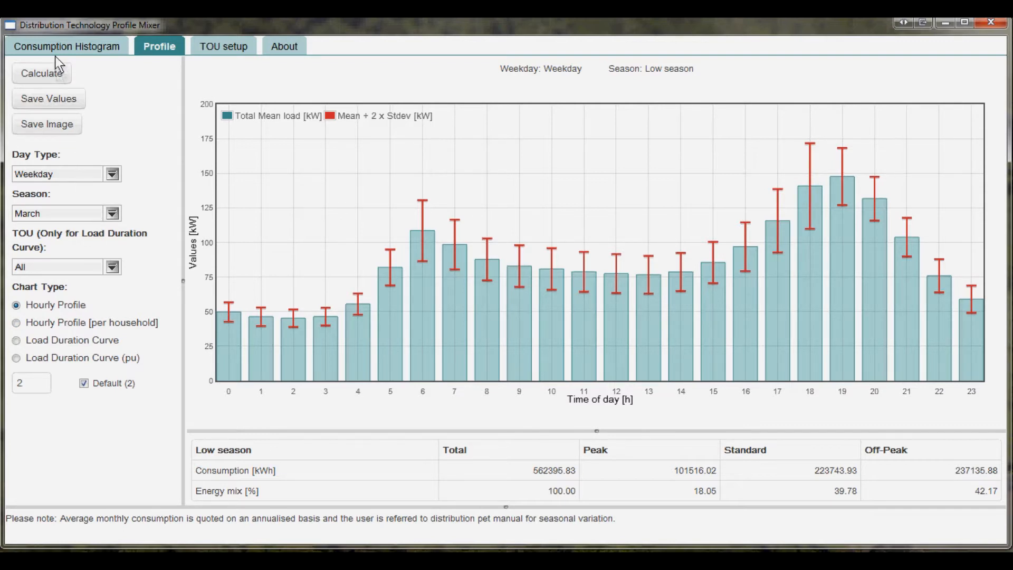
left_click(57, 76)
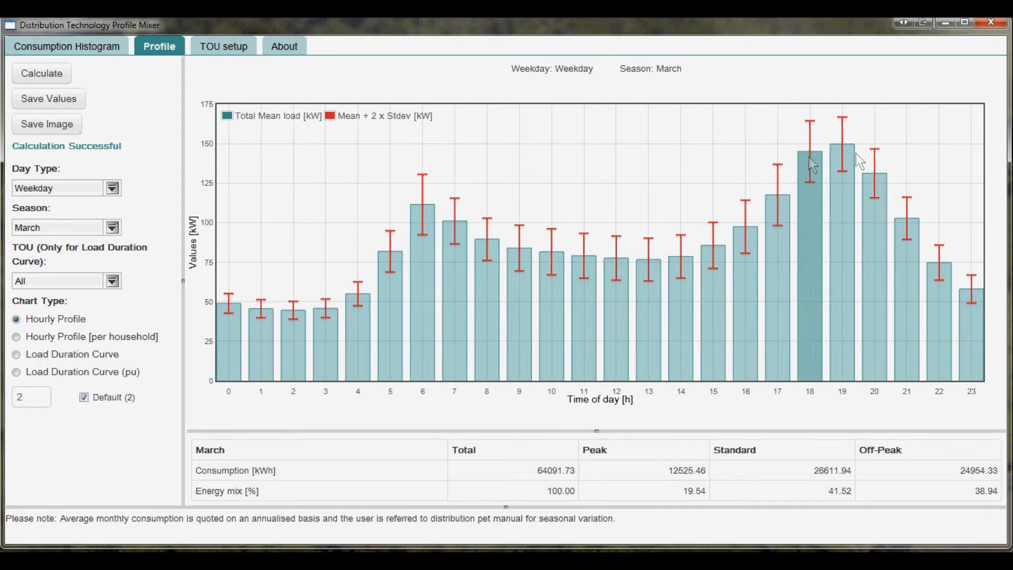
mouse_move(845, 150)
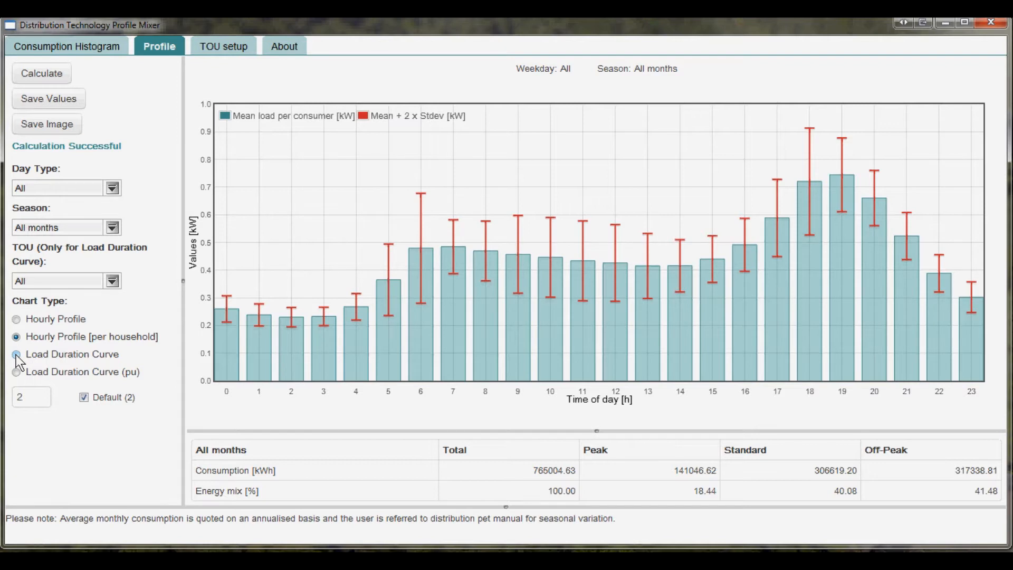
Step: Calculate the load duration curve for all days and months, then its per-unit version, and inspect both ends of the per-unit curve
left_click(16, 355)
left_click(45, 74)
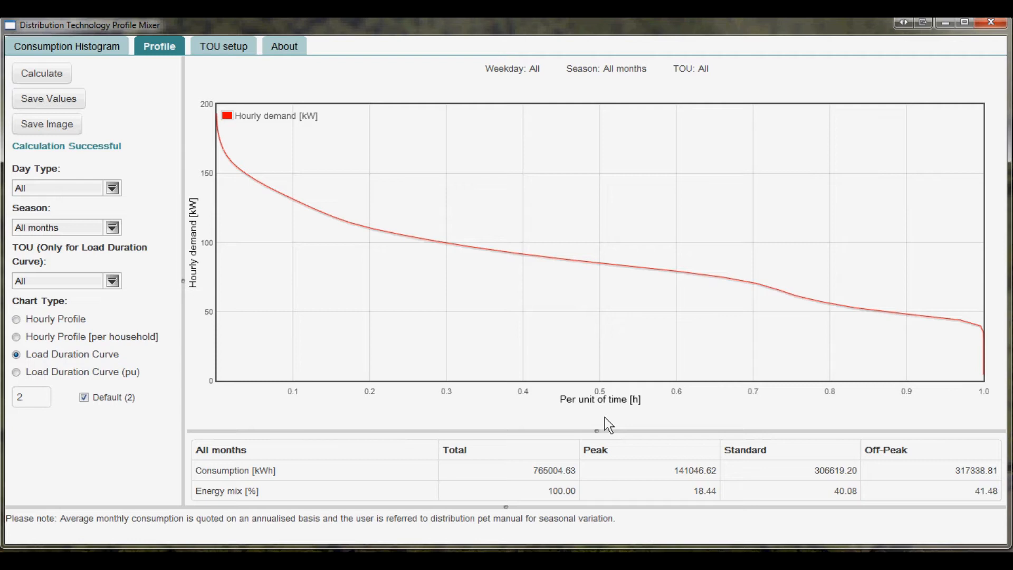
left_click(16, 372)
left_click(35, 77)
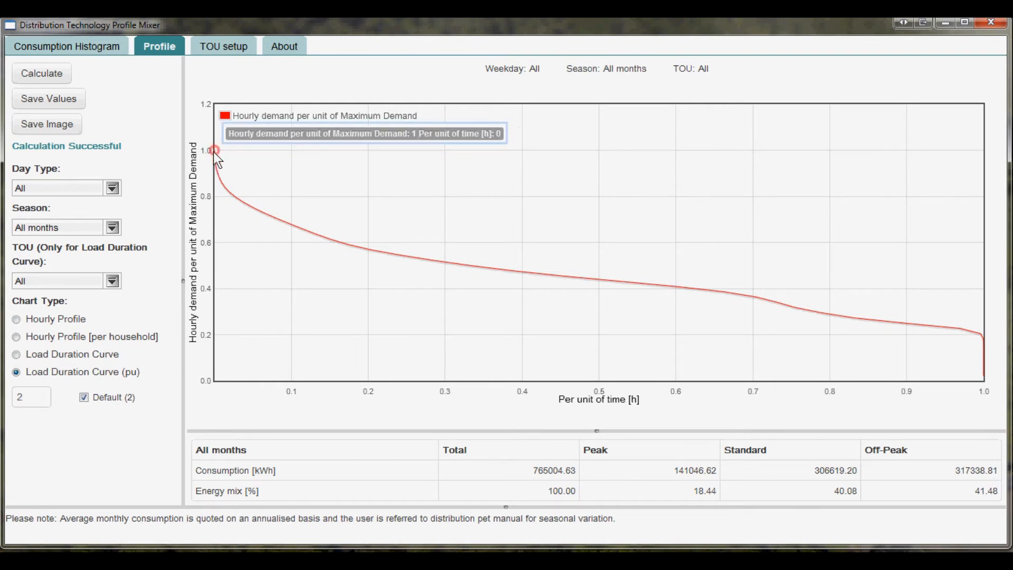
mouse_move(982, 377)
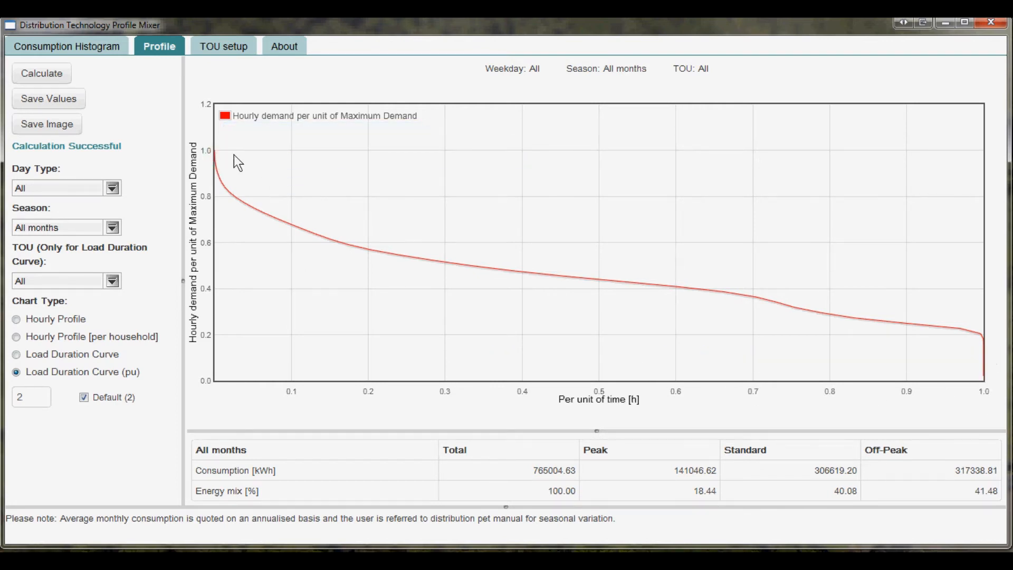
mouse_move(210, 158)
Step: Return to the kW load duration curve, recalculate it for the Peak TOU period and inspect its tail
left_click(113, 354)
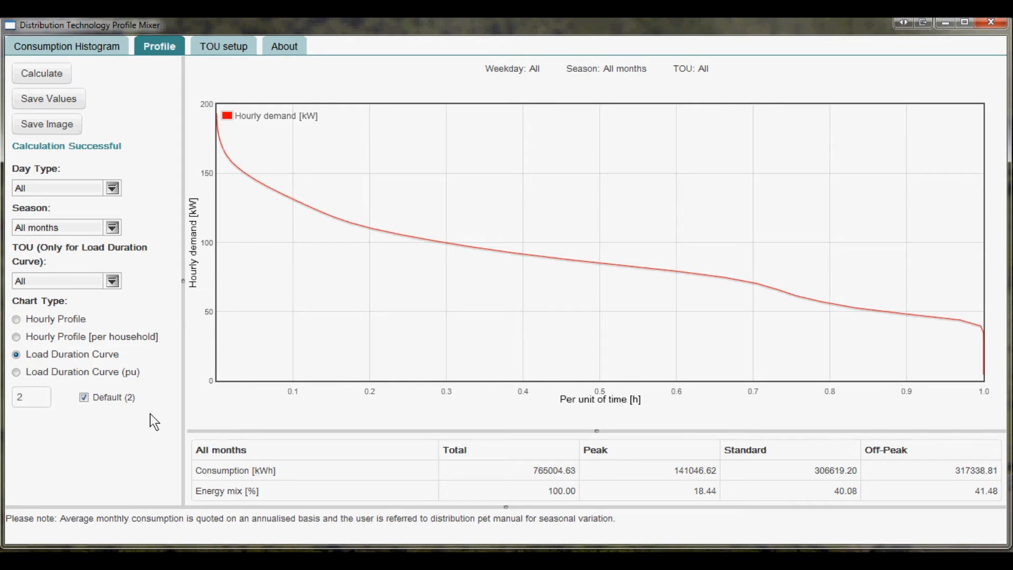
left_click(109, 283)
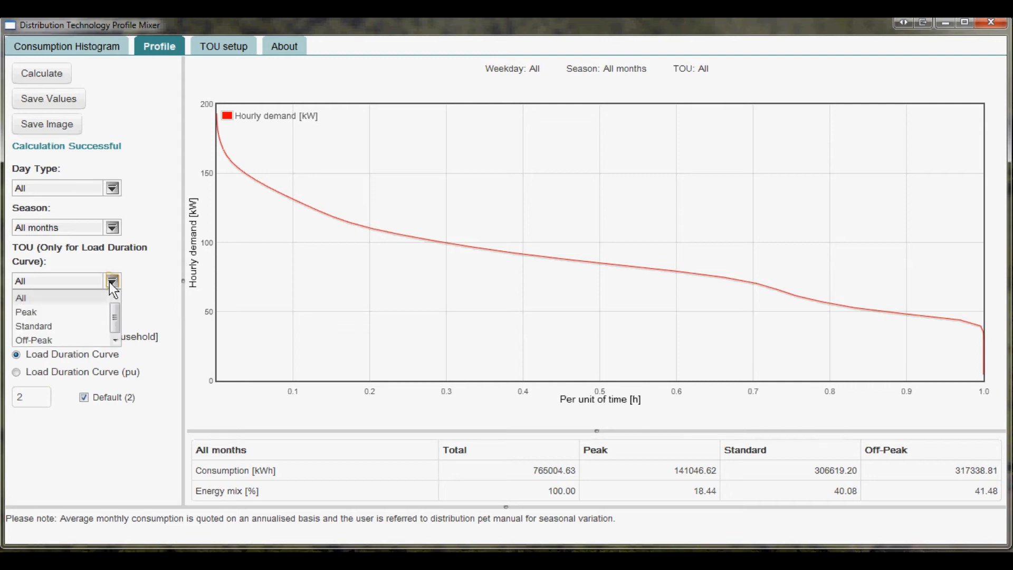
left_click(80, 313)
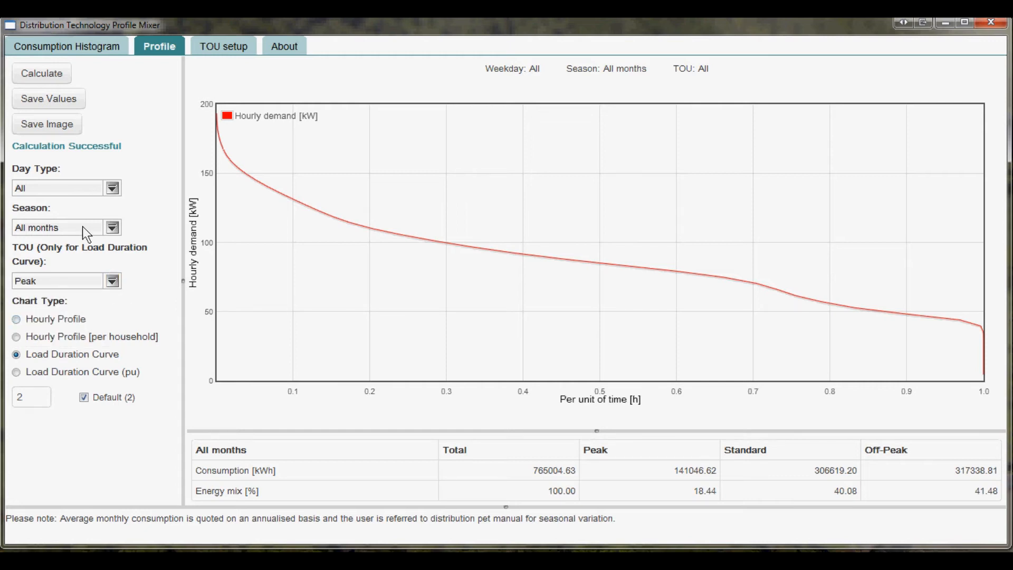
left_click(38, 77)
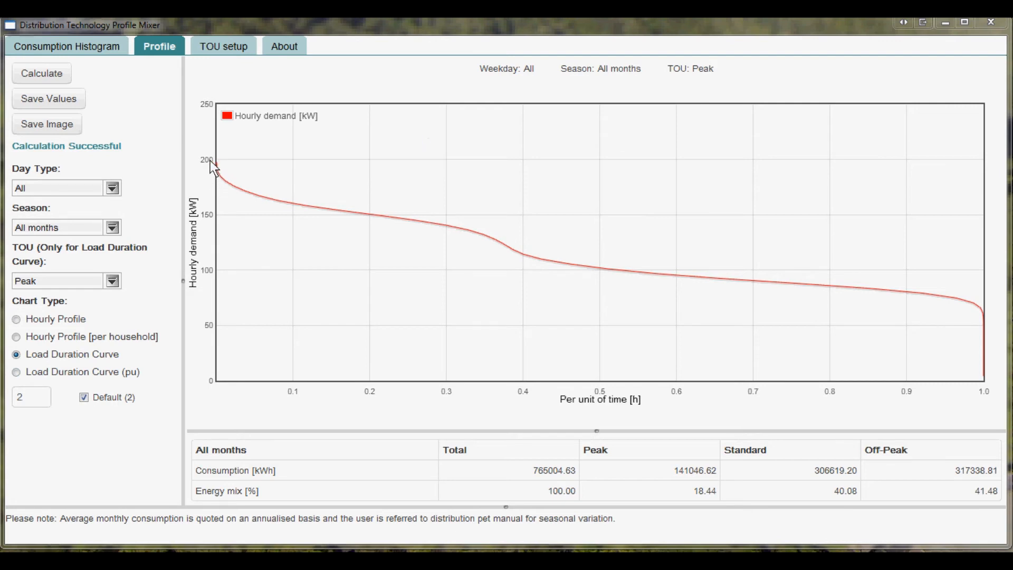
mouse_move(982, 322)
Step: Set the TOU period to Off-Peak, recalculate the load duration curve and inspect the demand at its start
left_click(112, 281)
left_click(78, 340)
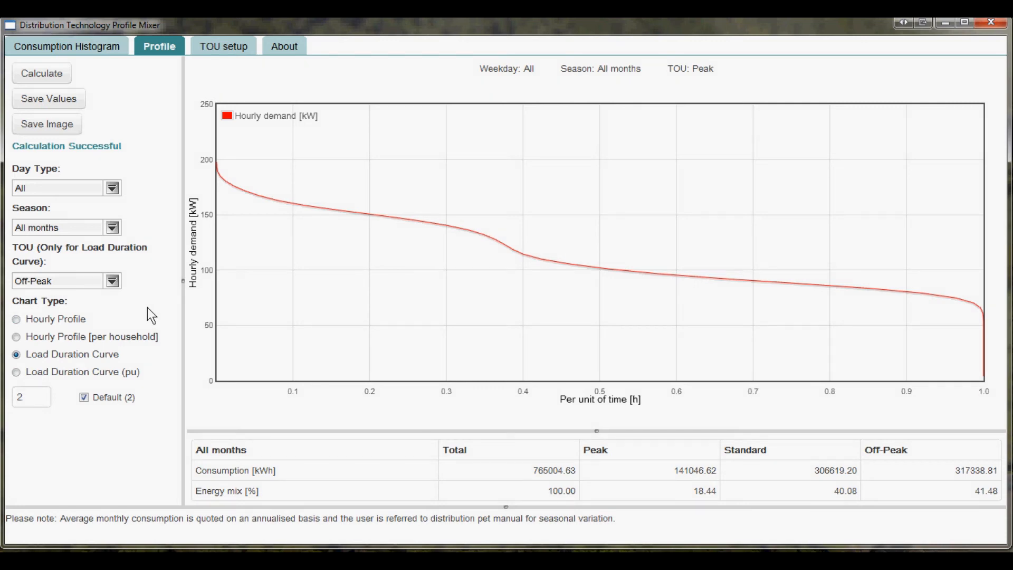
left_click(40, 74)
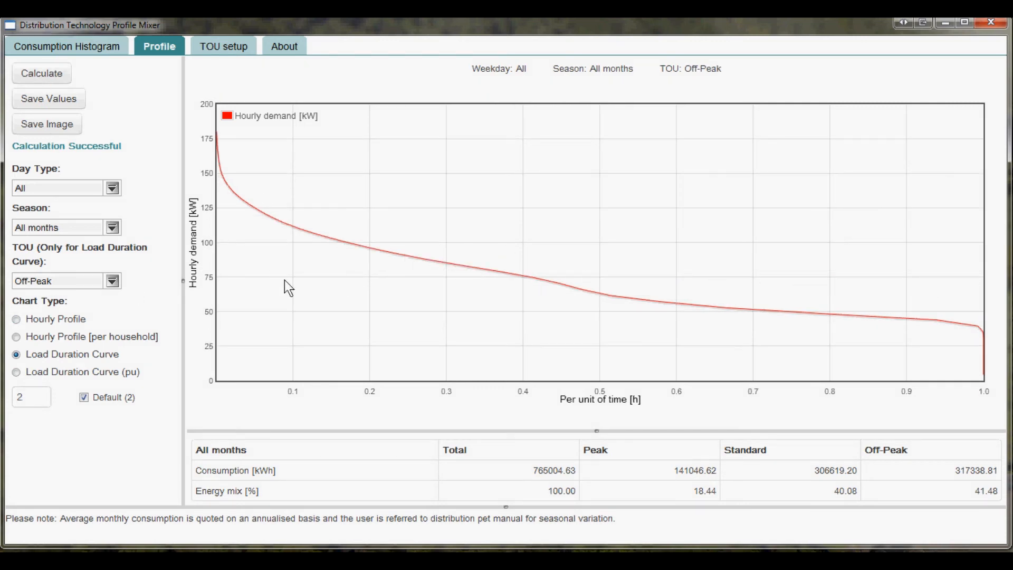
mouse_move(214, 139)
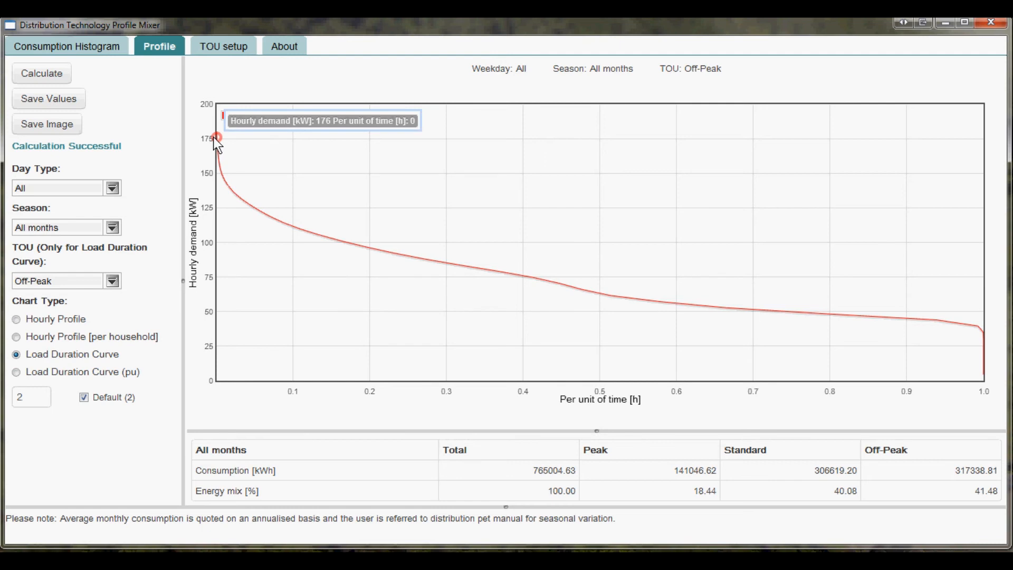